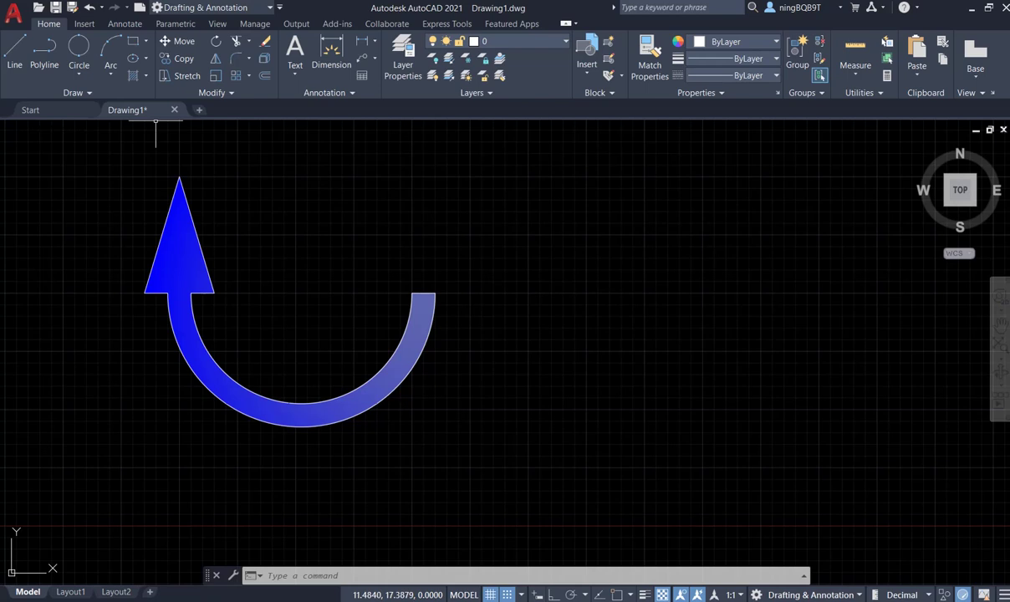
Draw a slanted edge from the arrowhead apex down-left, ending in a short horizontal base line
left_click(16, 52)
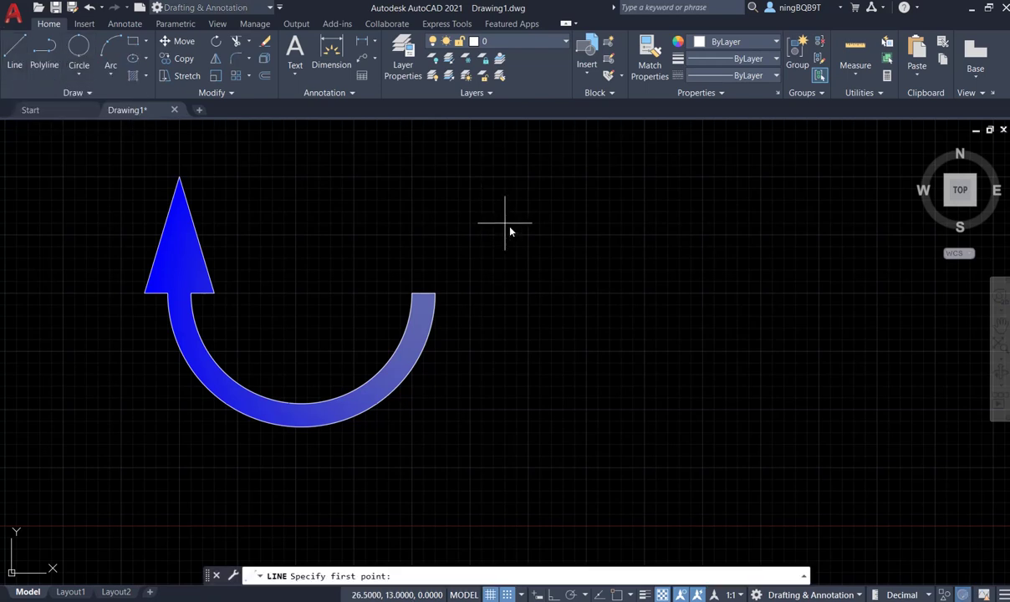
left_click(586, 177)
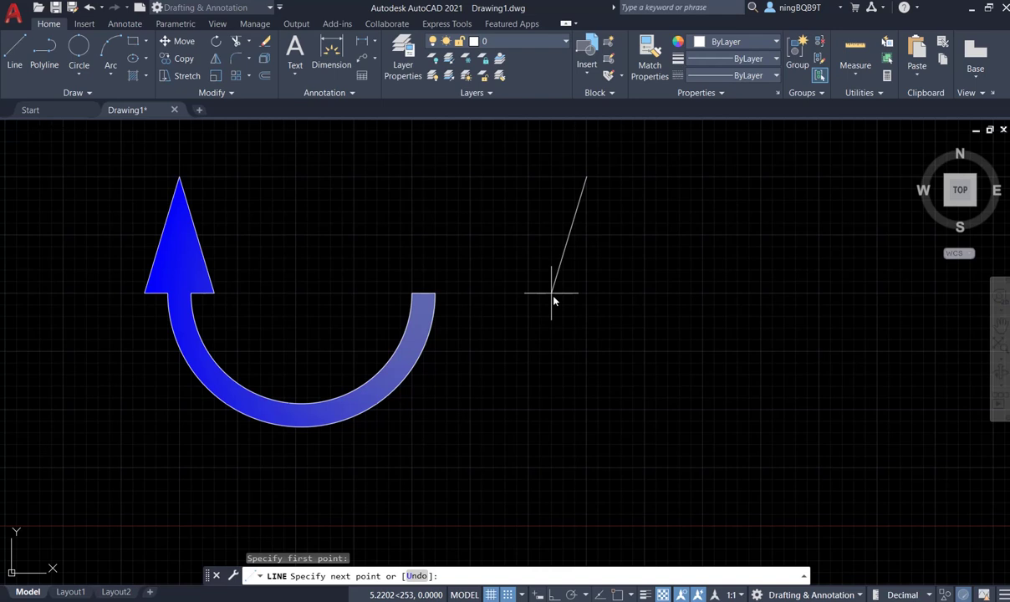
left_click(552, 293)
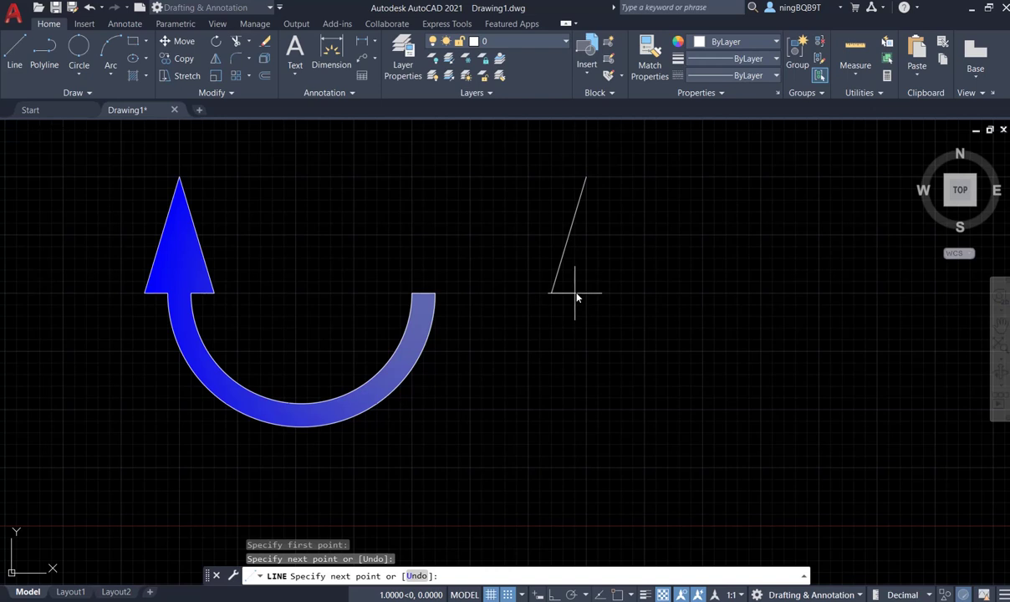
left_click(575, 294)
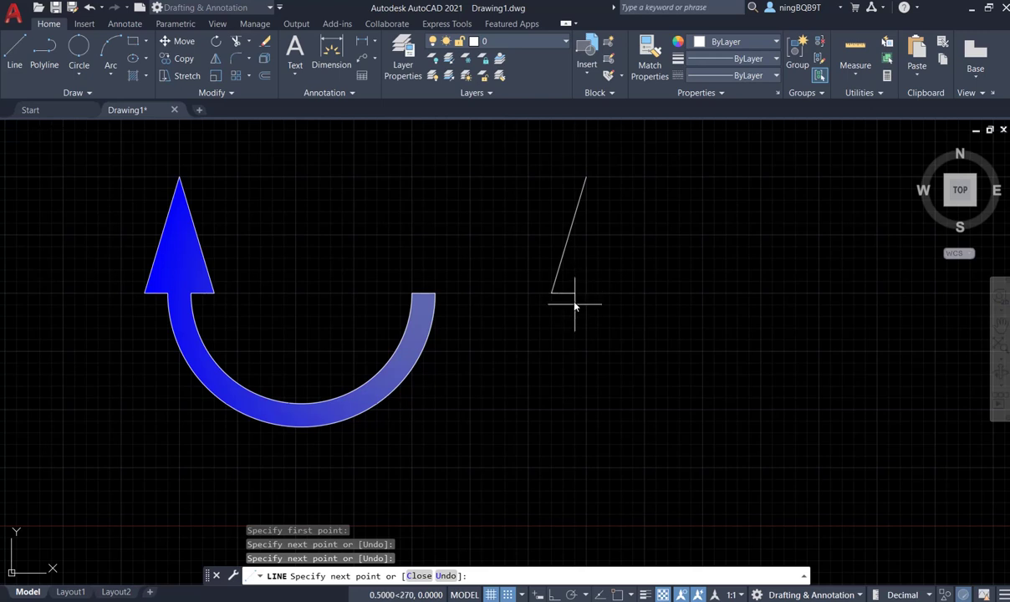
right_click(574, 303)
left_click(590, 311)
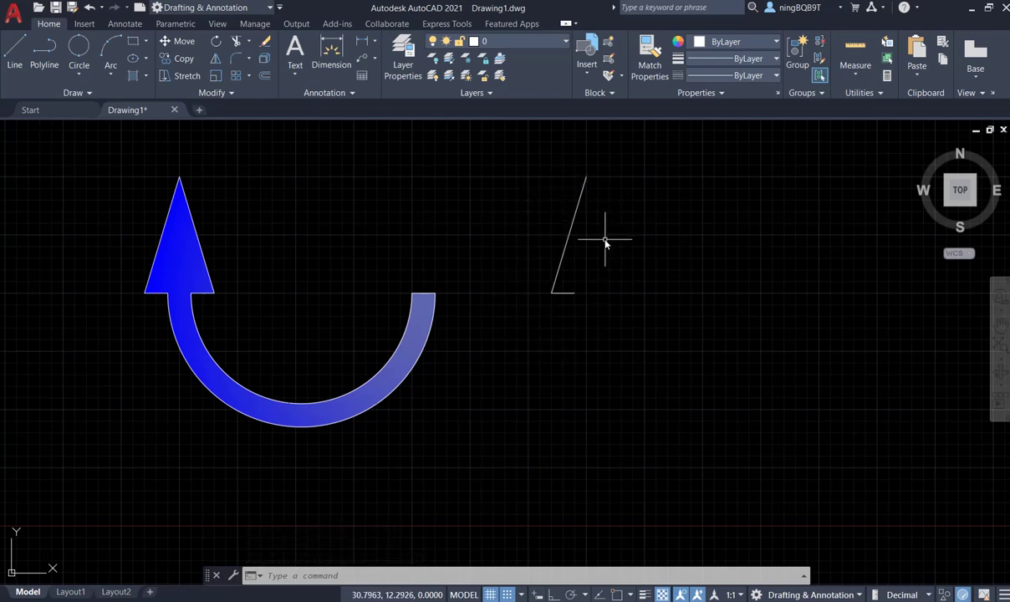
Mirror the slanted edge and base line across the vertical axis through the apex, keeping the originals
left_click(216, 61)
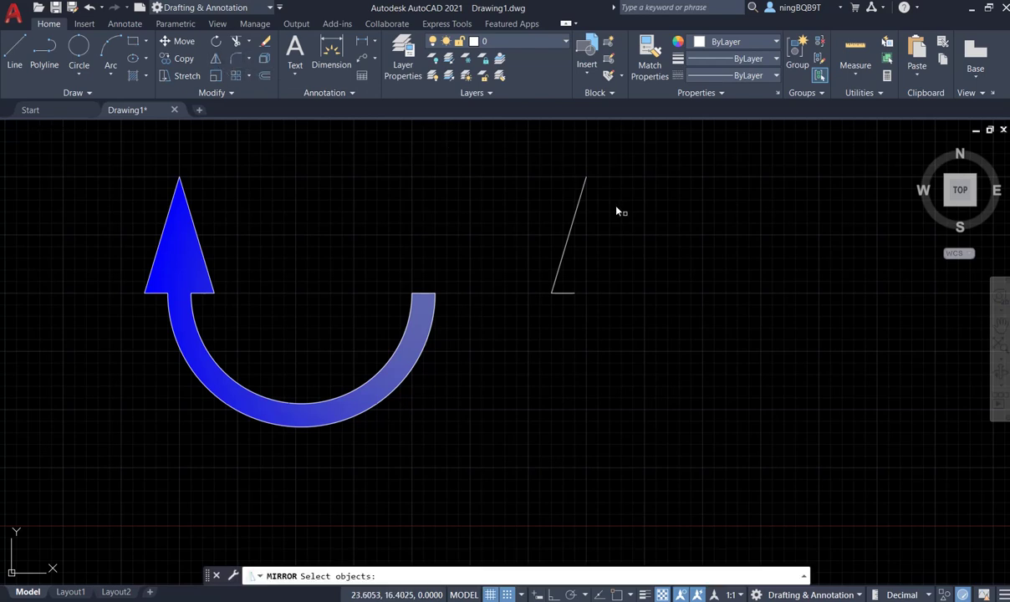
left_click(573, 219)
left_click(575, 292)
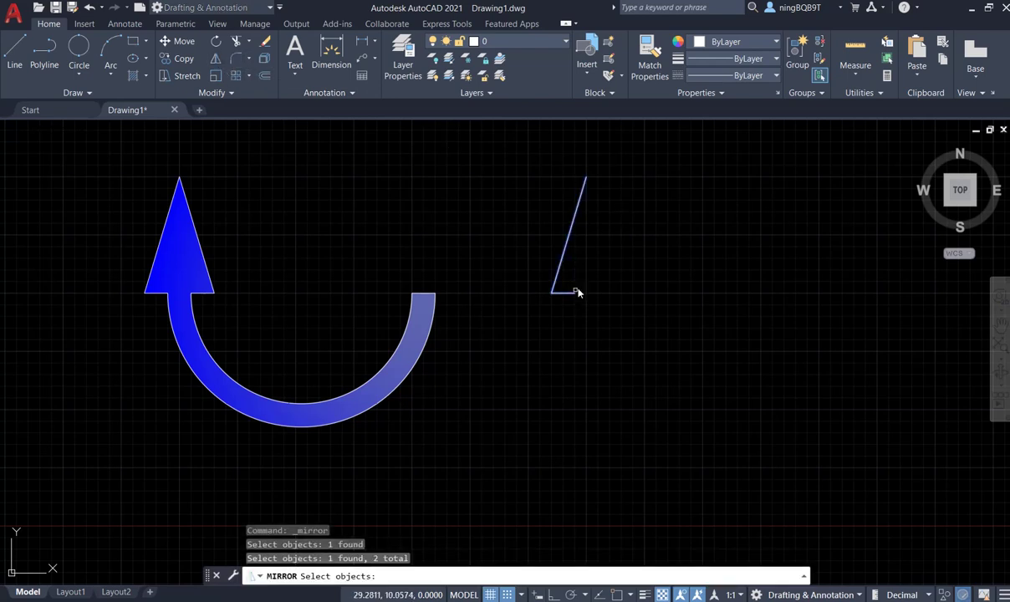
key("Return")
left_click(586, 177)
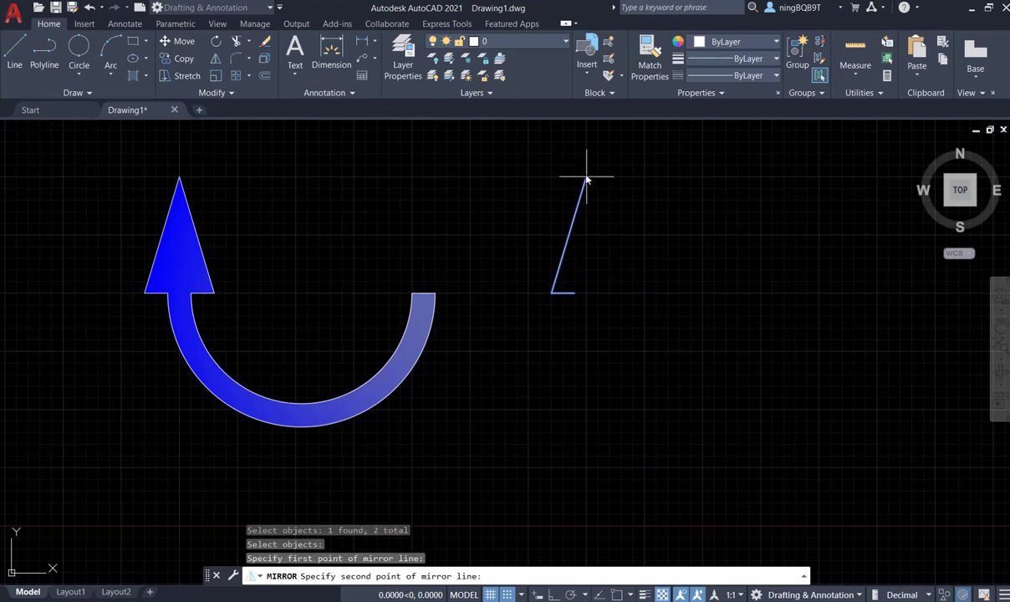
left_click(585, 294)
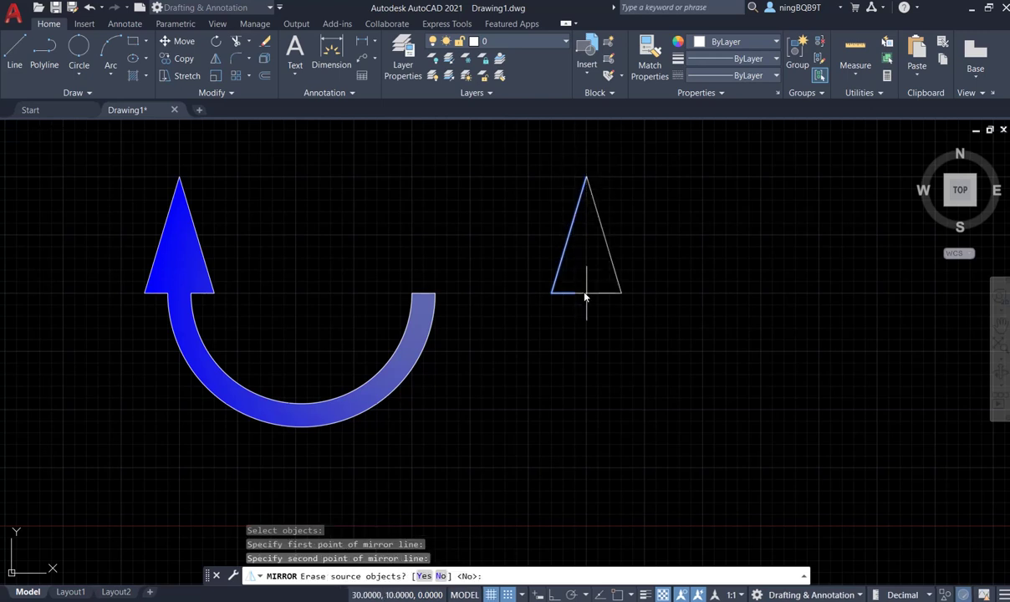
right_click(633, 328)
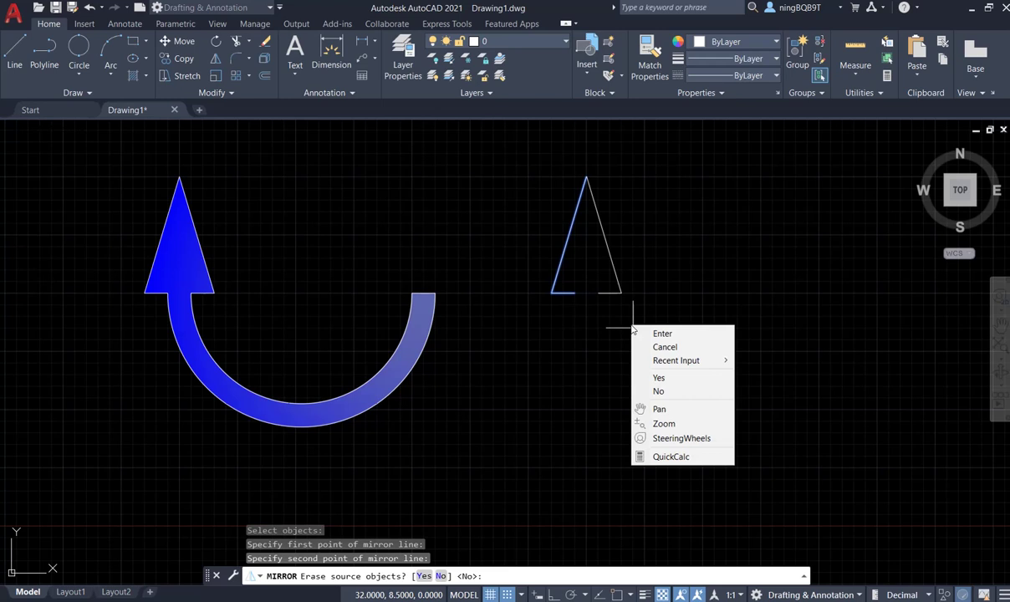
left_click(662, 334)
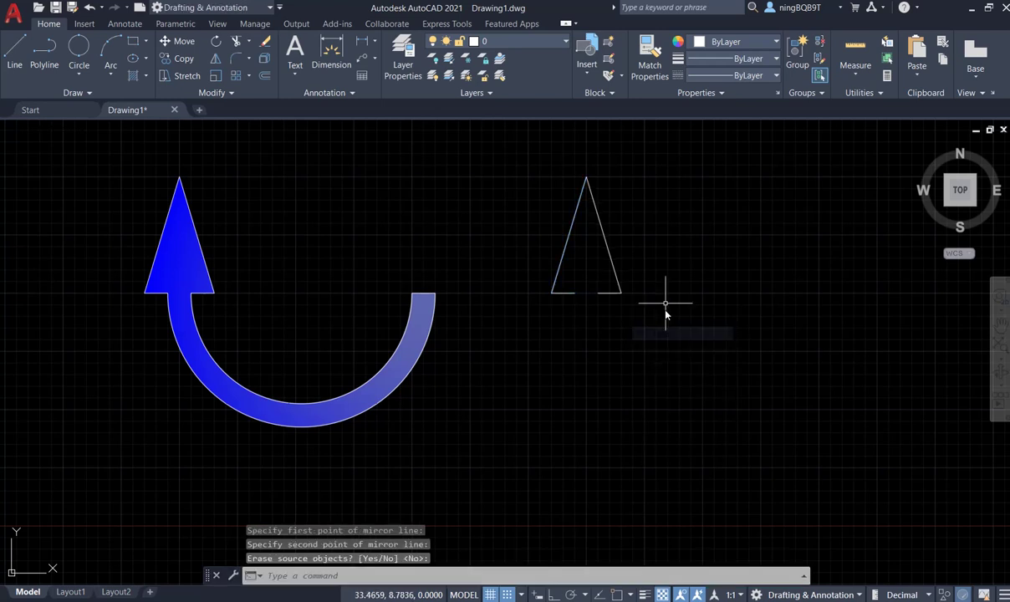
Draw inner and outer 2-point circles, each starting at an arrowhead base point and extending right
left_click(78, 47)
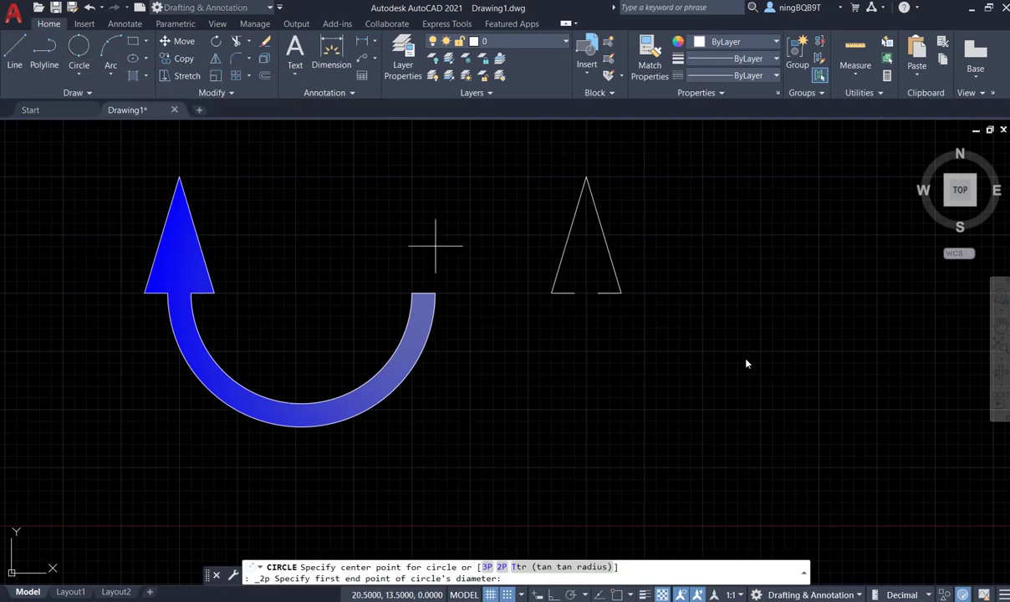
left_click(598, 295)
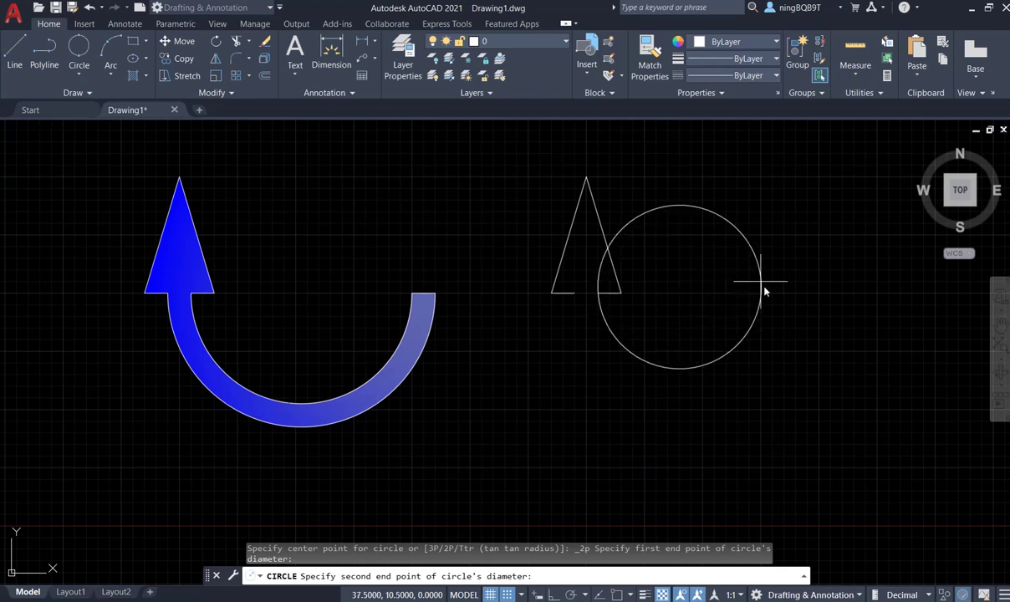
left_click(877, 294)
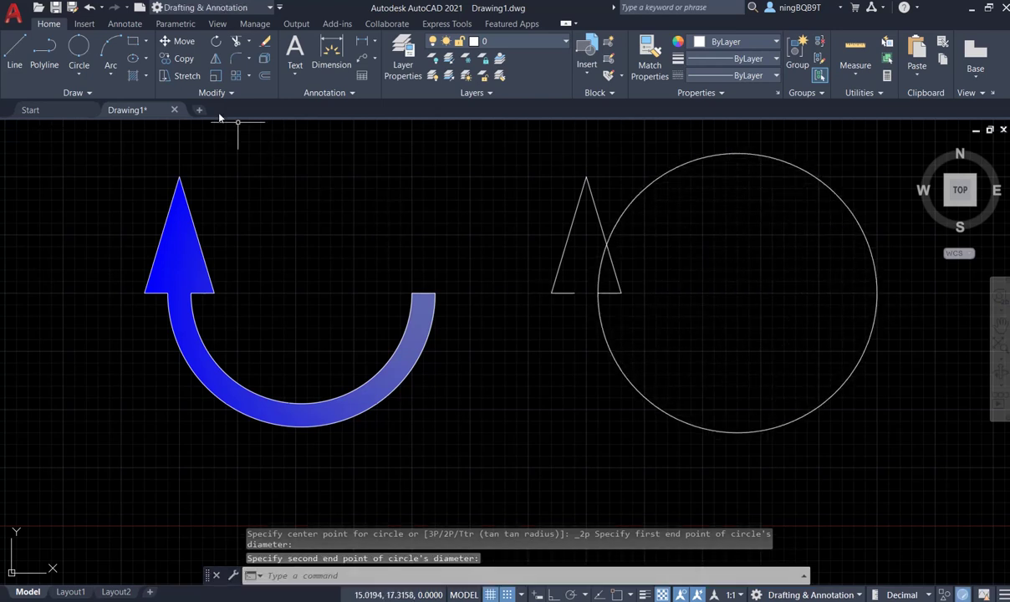
left_click(79, 50)
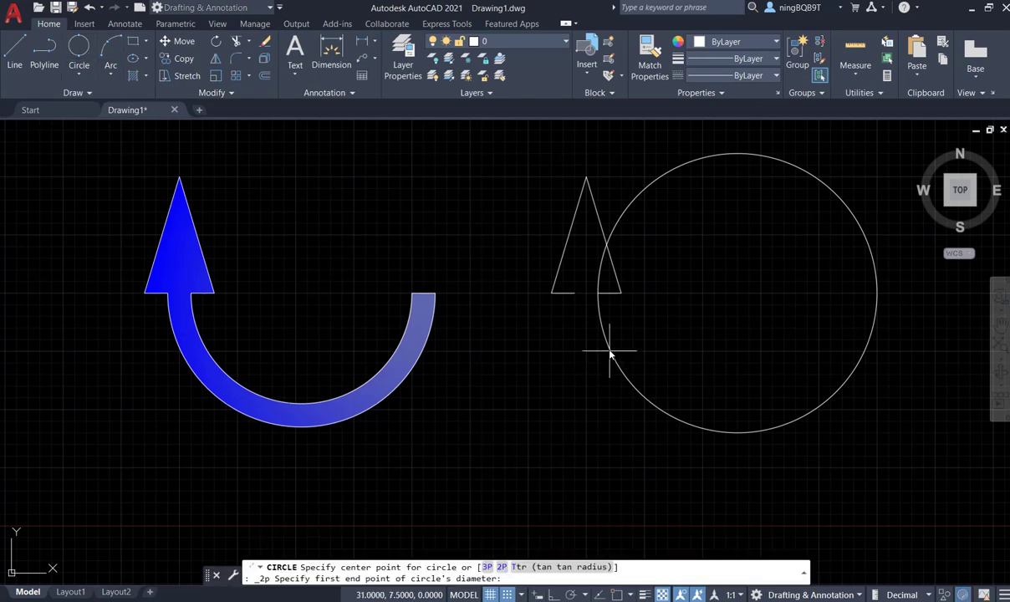
left_click(574, 294)
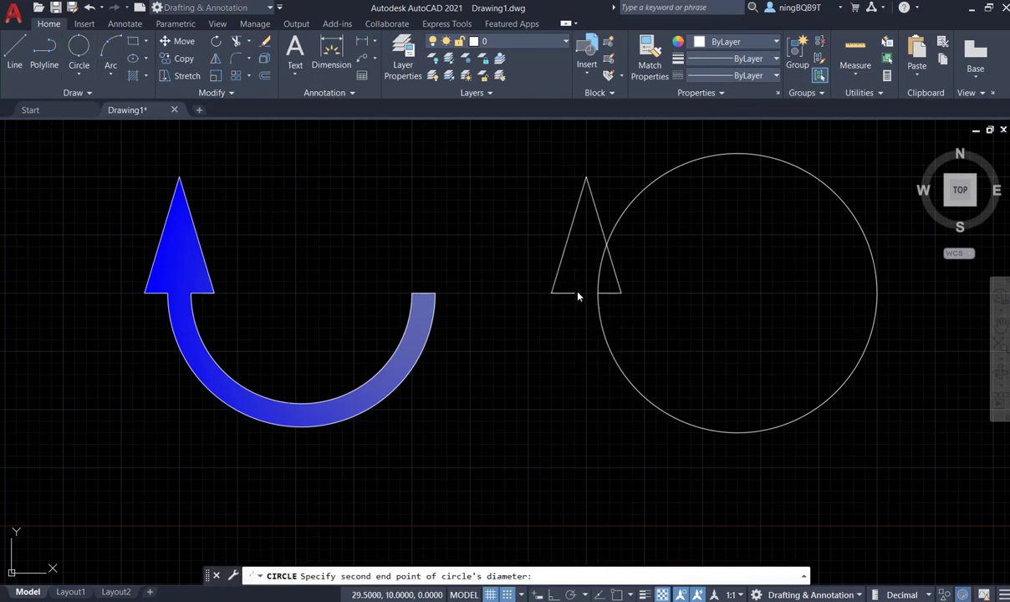
left_click(900, 293)
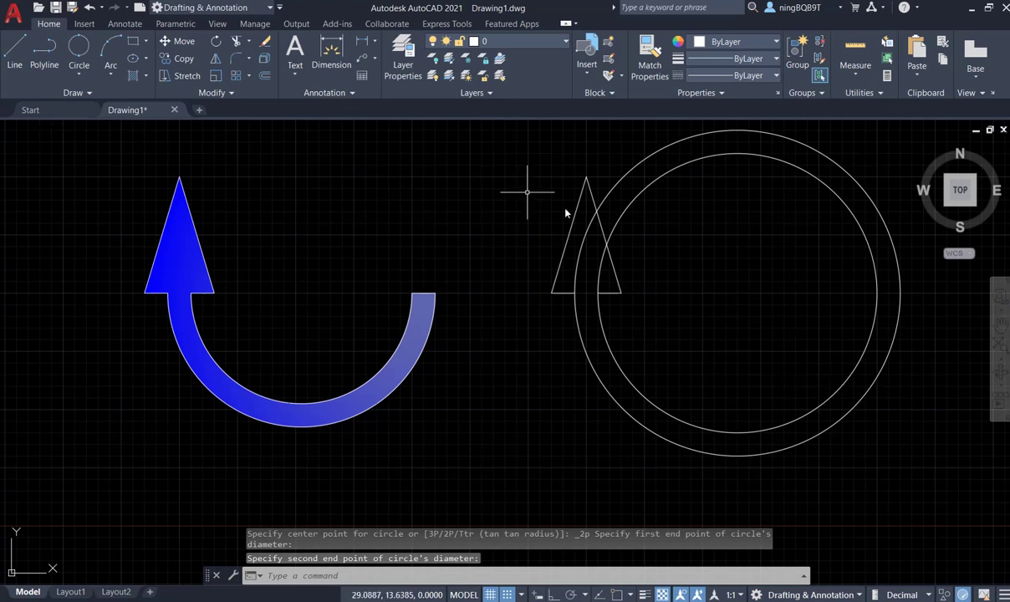
Connect the inner and outer circles' right edges with a short horizontal line
left_click(14, 54)
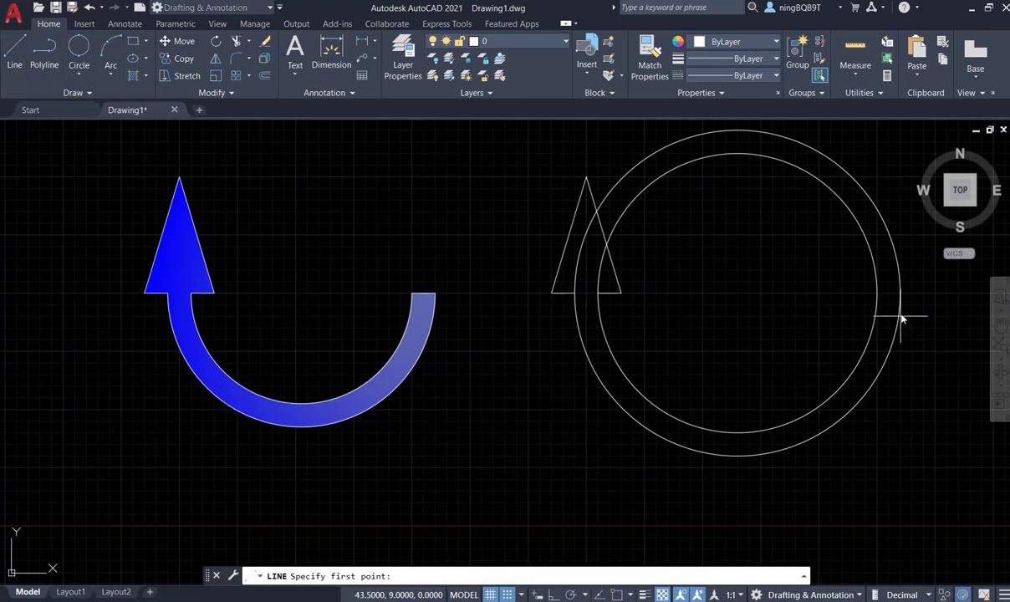
left_click(876, 292)
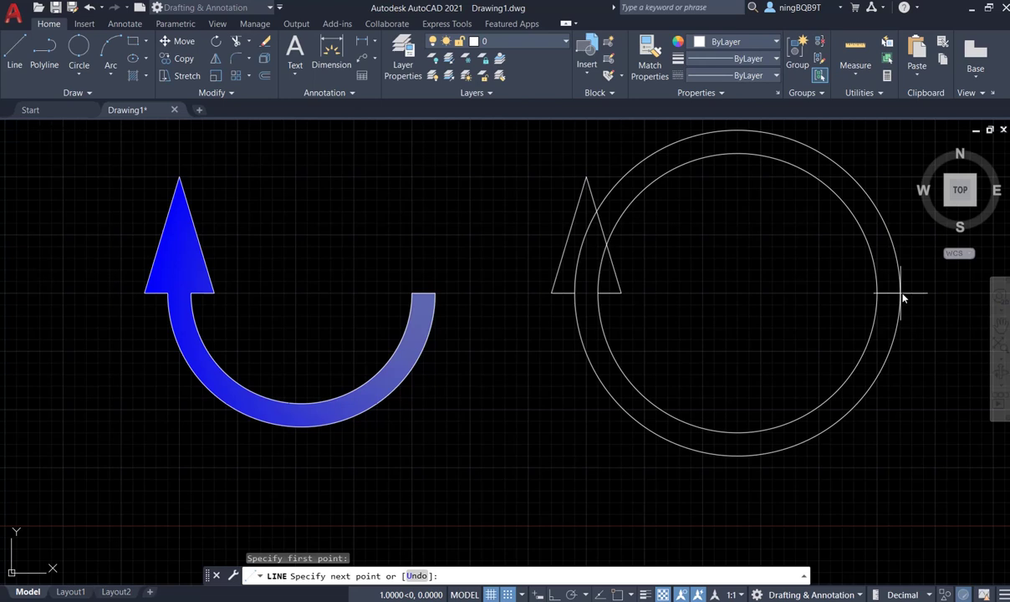
left_click(900, 293)
right_click(931, 338)
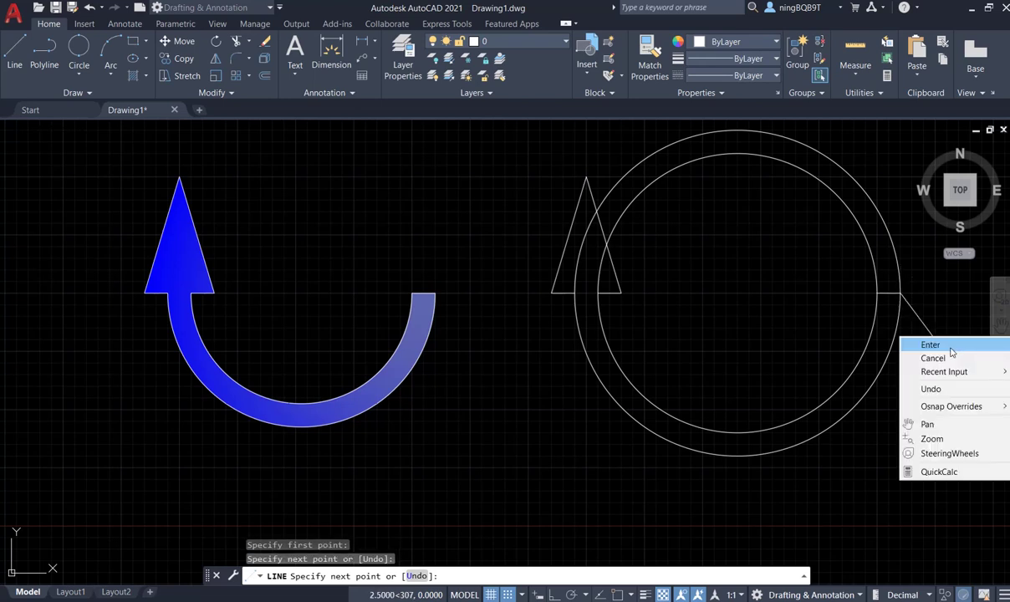
left_click(938, 344)
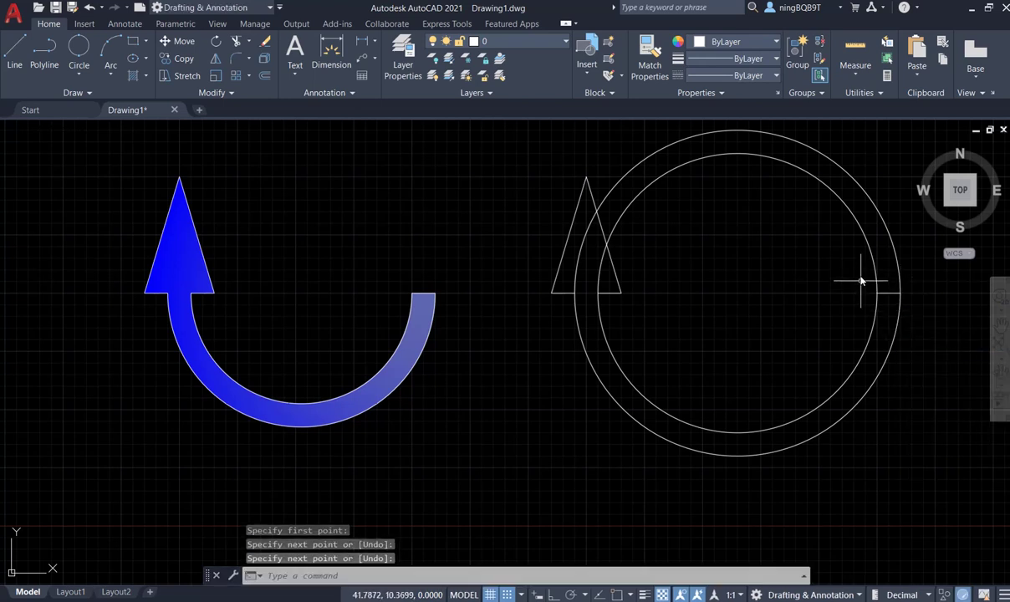
Trim off both circles' upper arcs and fence-trim the stray lines inside the arrowhead
left_click(236, 42)
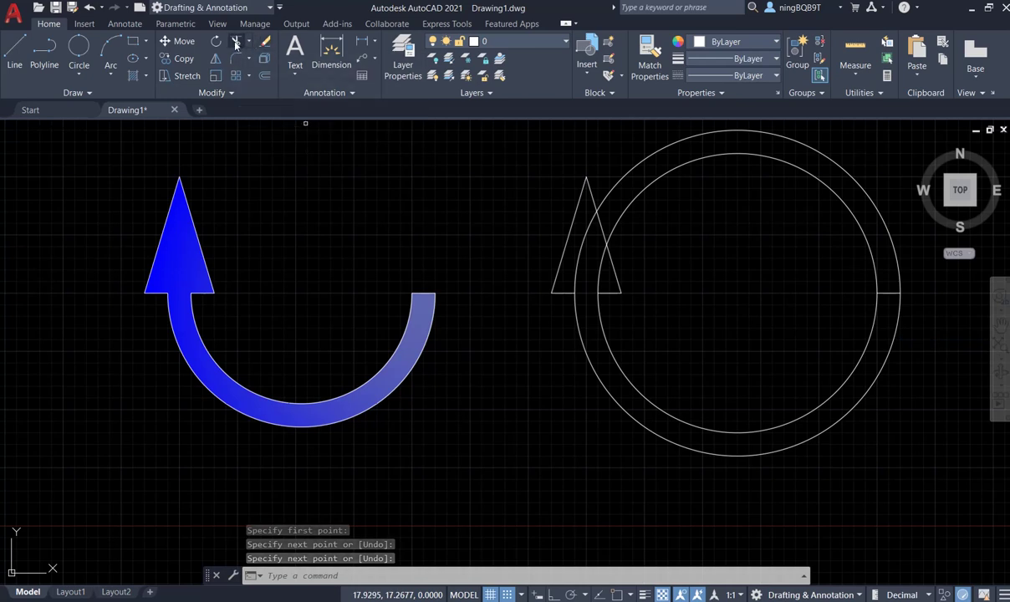
left_click(614, 187)
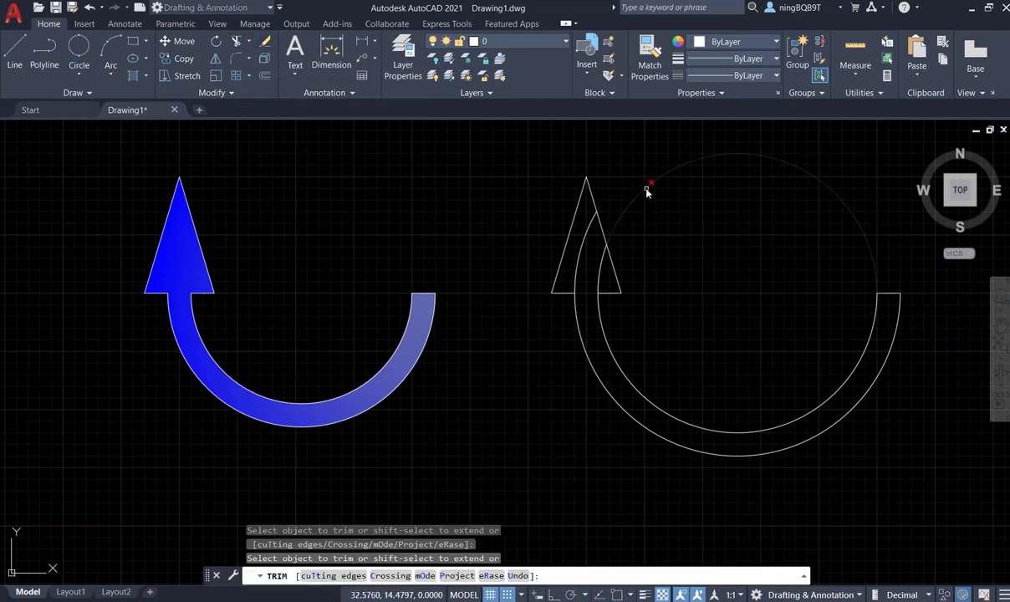
left_click(646, 191)
left_click(582, 246)
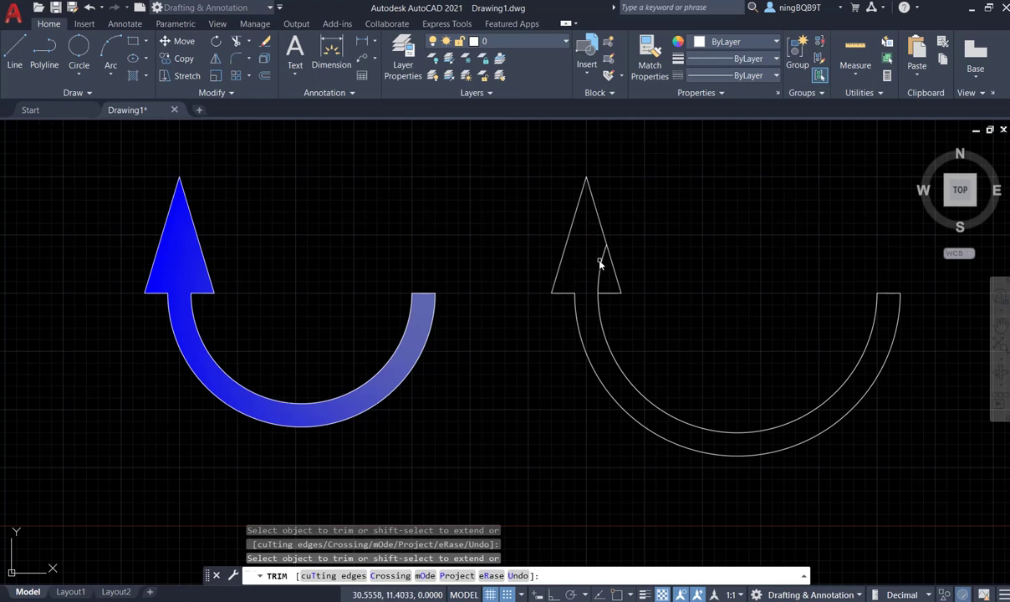
left_click(599, 263)
key("Return")
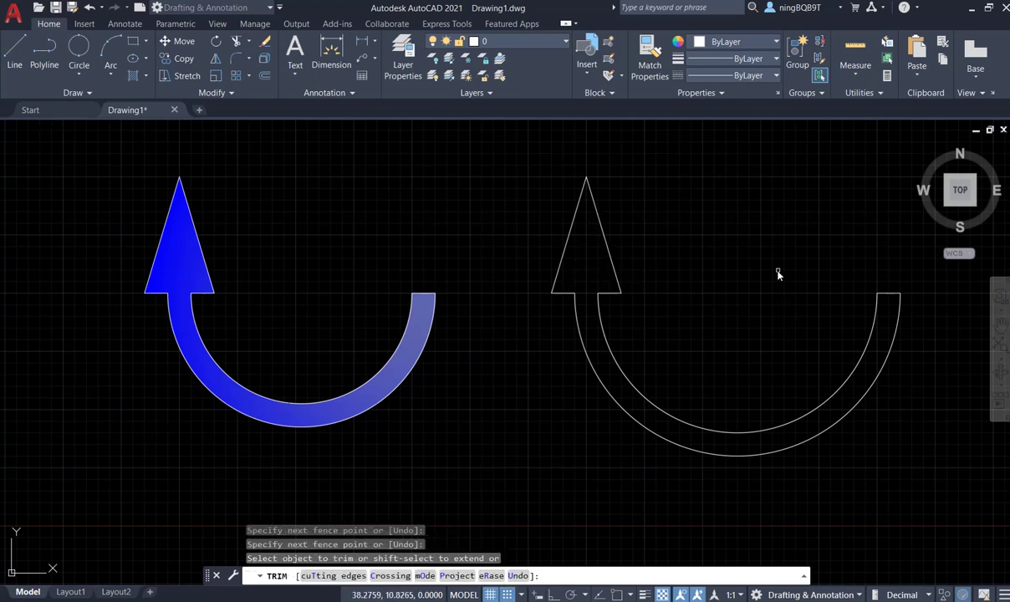
right_click(766, 240)
left_click(795, 249)
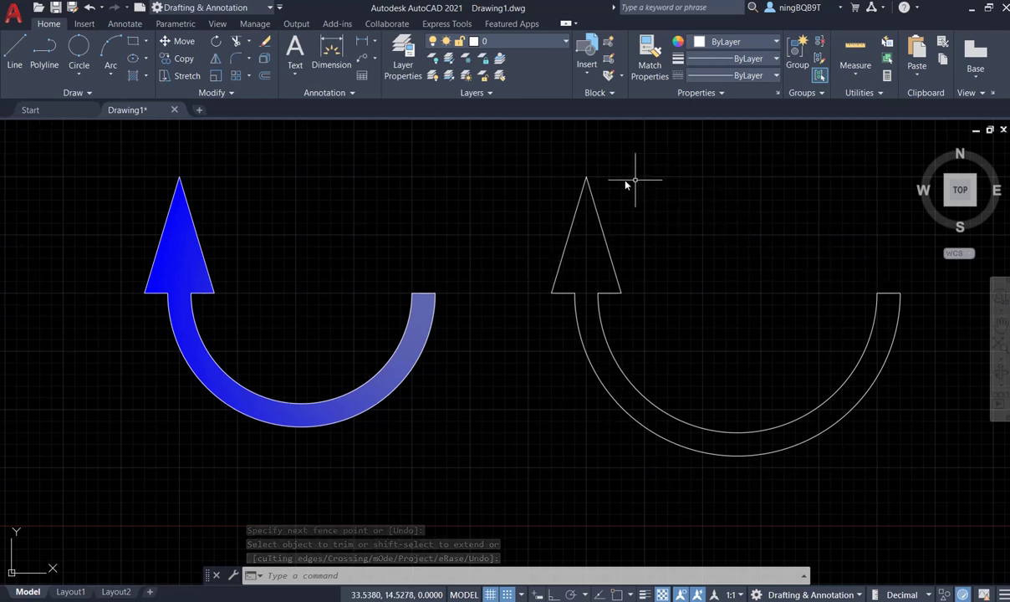
Fill the right arrow with a gradient hatch running from Red to 237,31,36
left_click(131, 73)
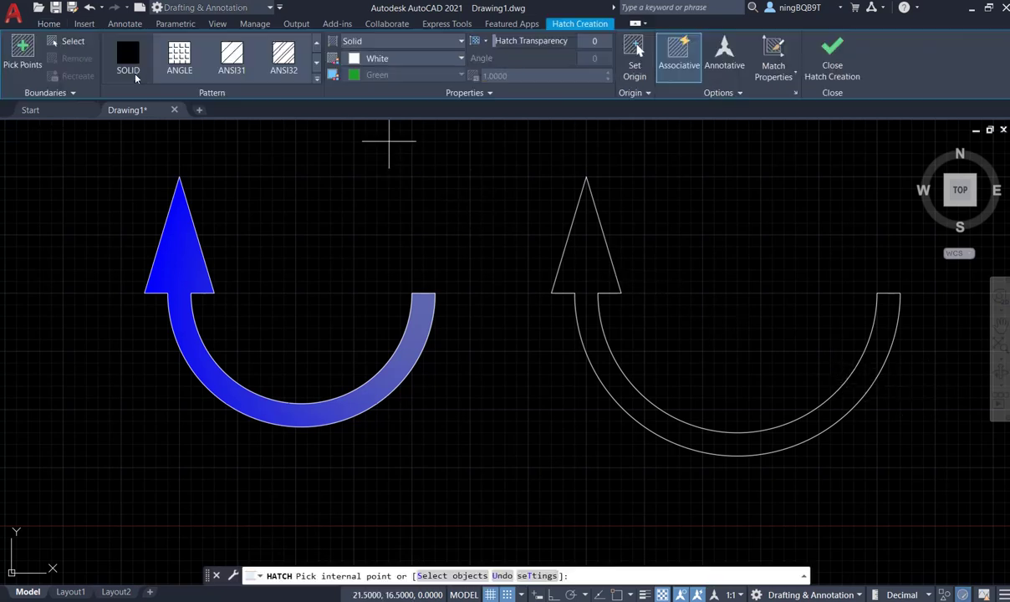
left_click(374, 42)
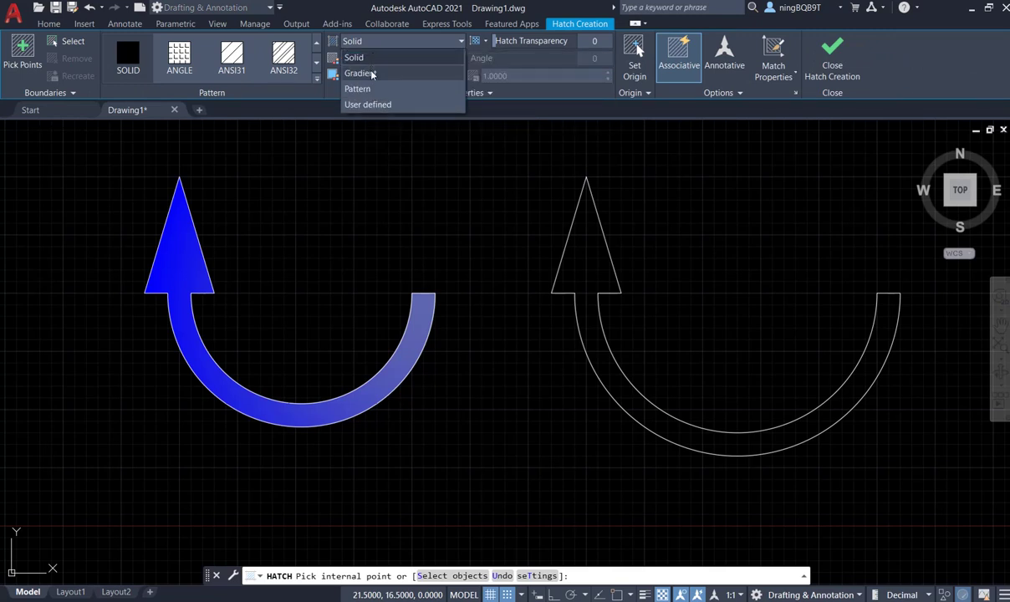
left_click(372, 73)
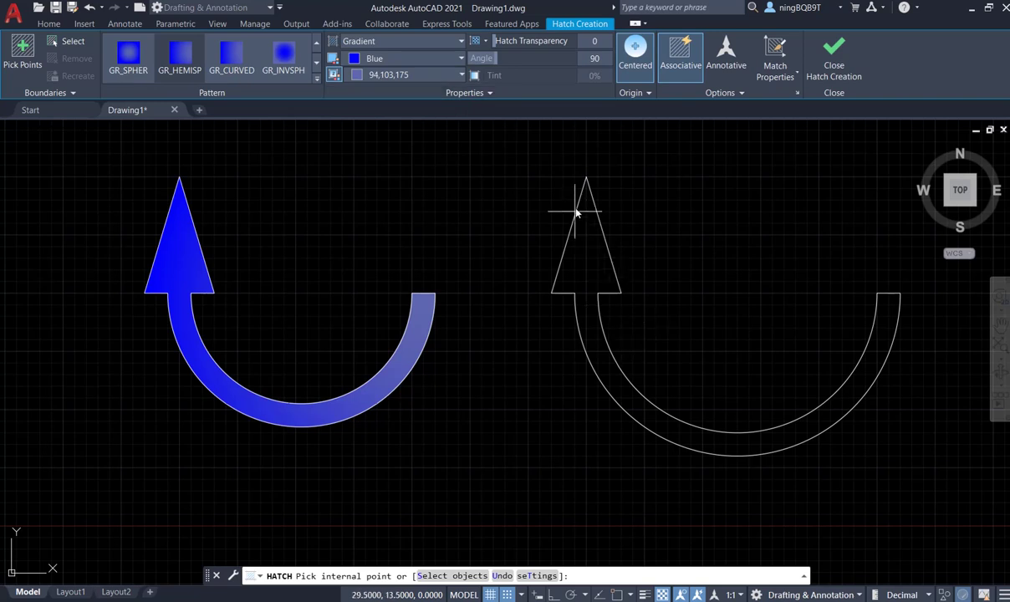
left_click(392, 58)
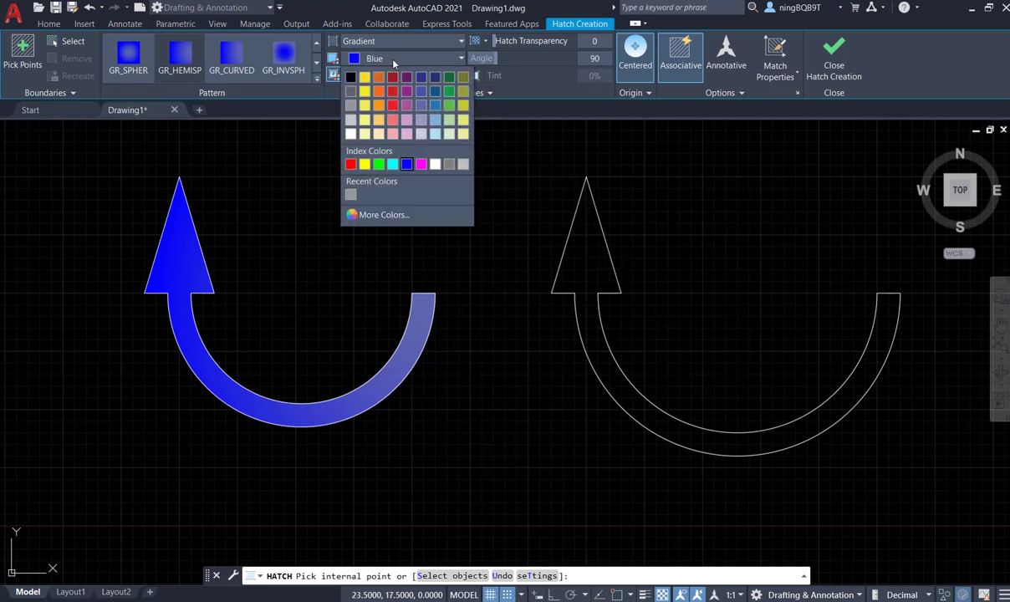
left_click(351, 165)
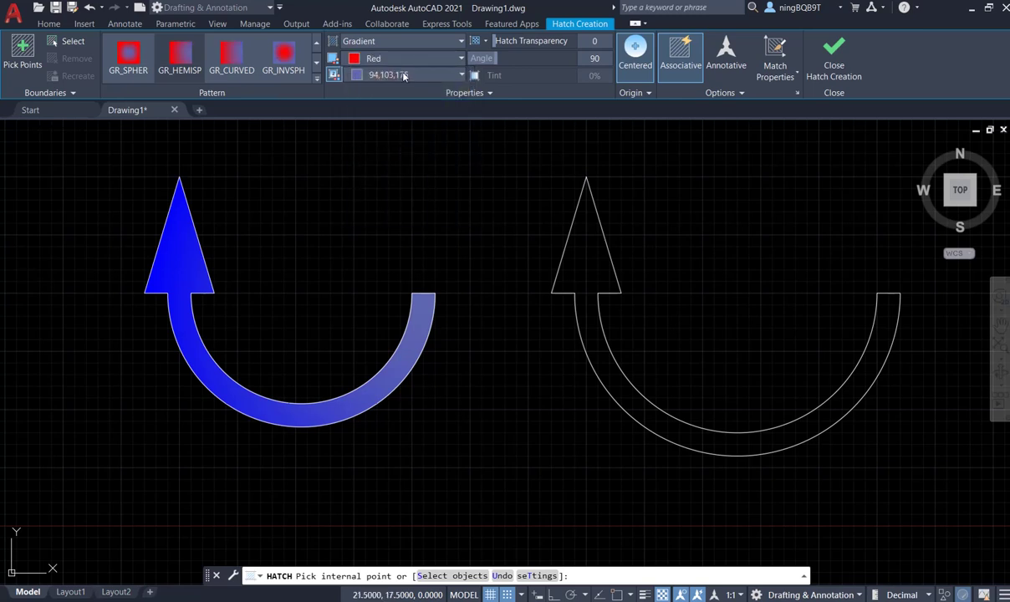
left_click(405, 75)
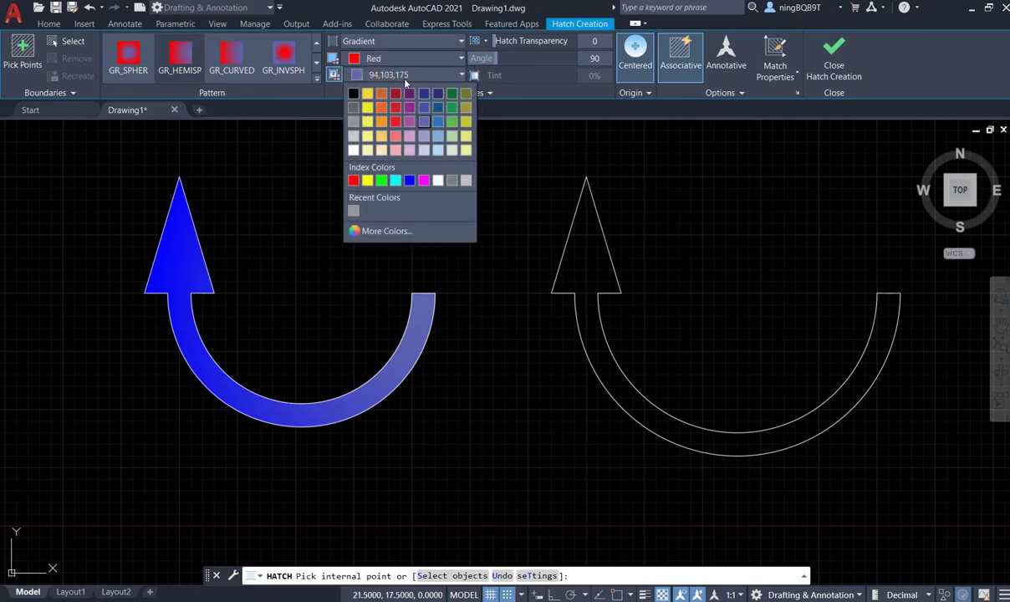
left_click(397, 123)
left_click(583, 272)
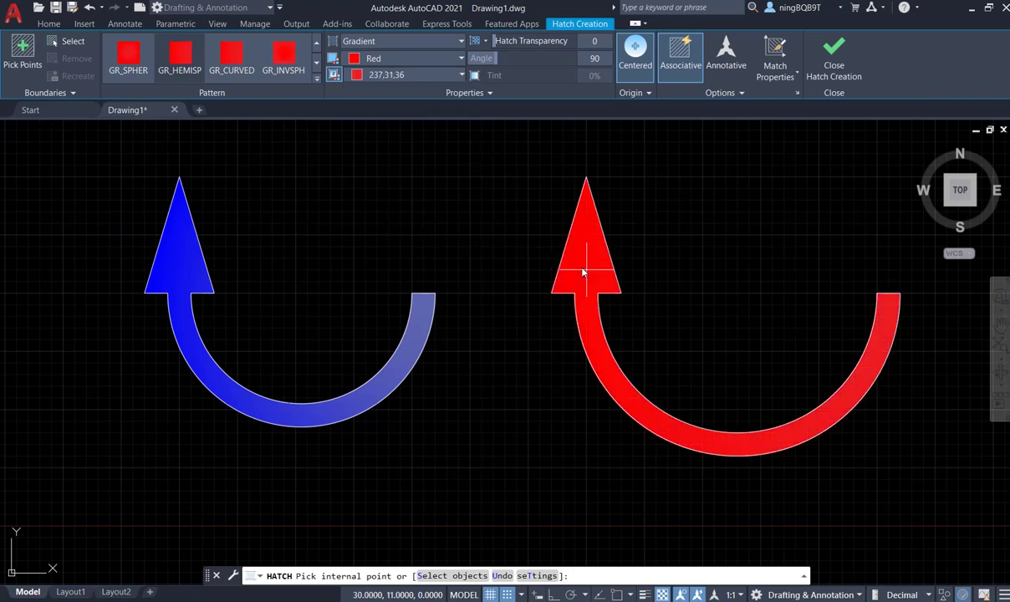
left_click(583, 272)
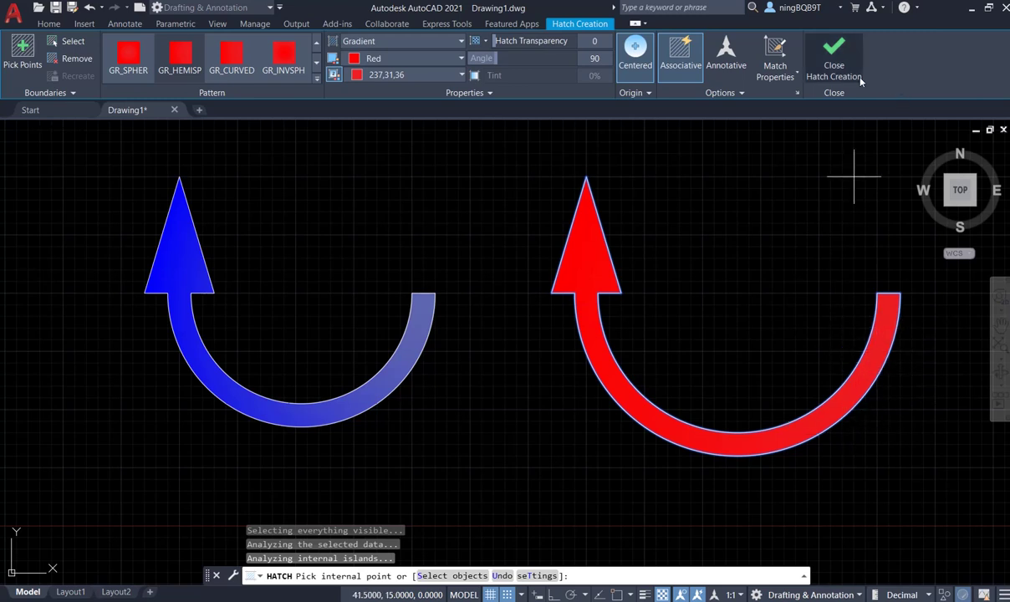
left_click(831, 56)
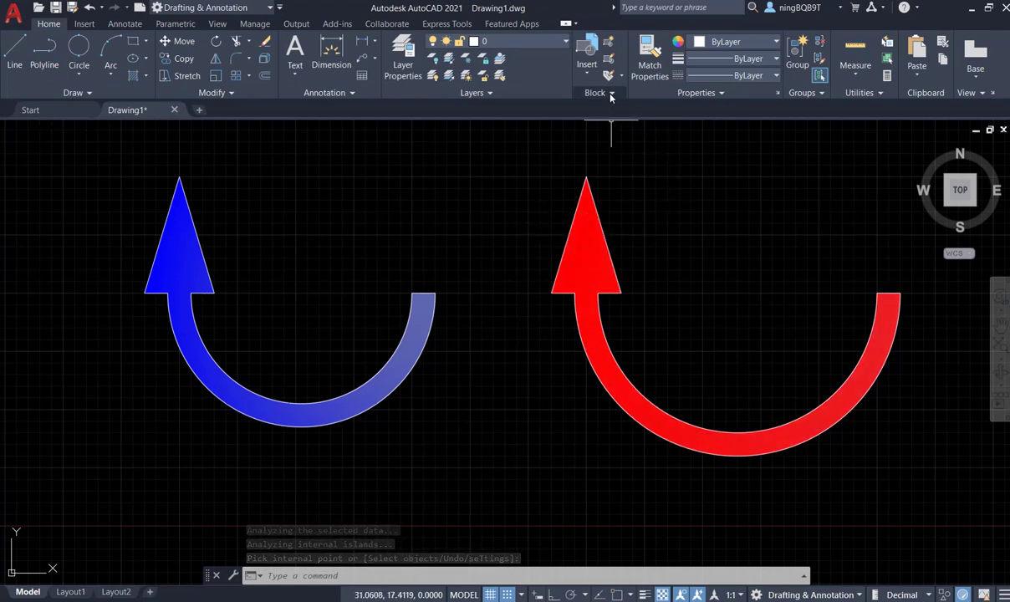
Window-select the whole red arrow and convert it into a block named AarrowGp1
left_click(506, 154)
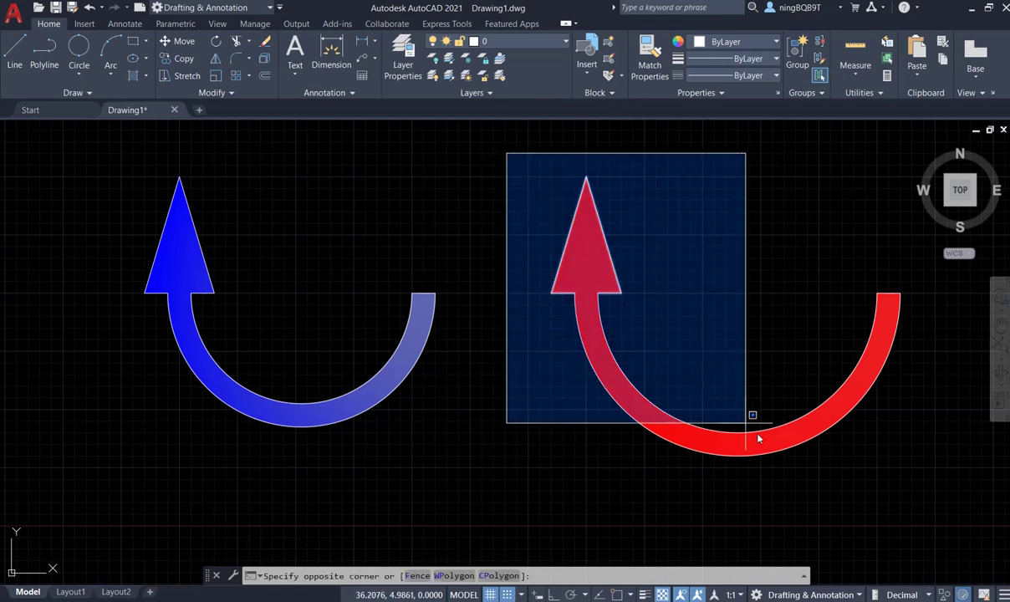
left_click(928, 485)
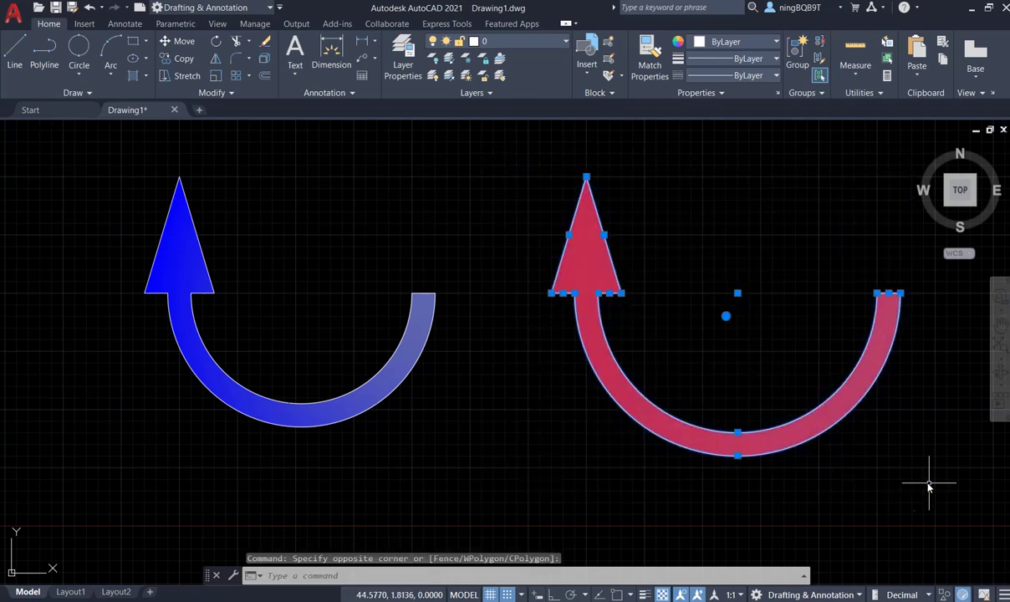
left_click(608, 42)
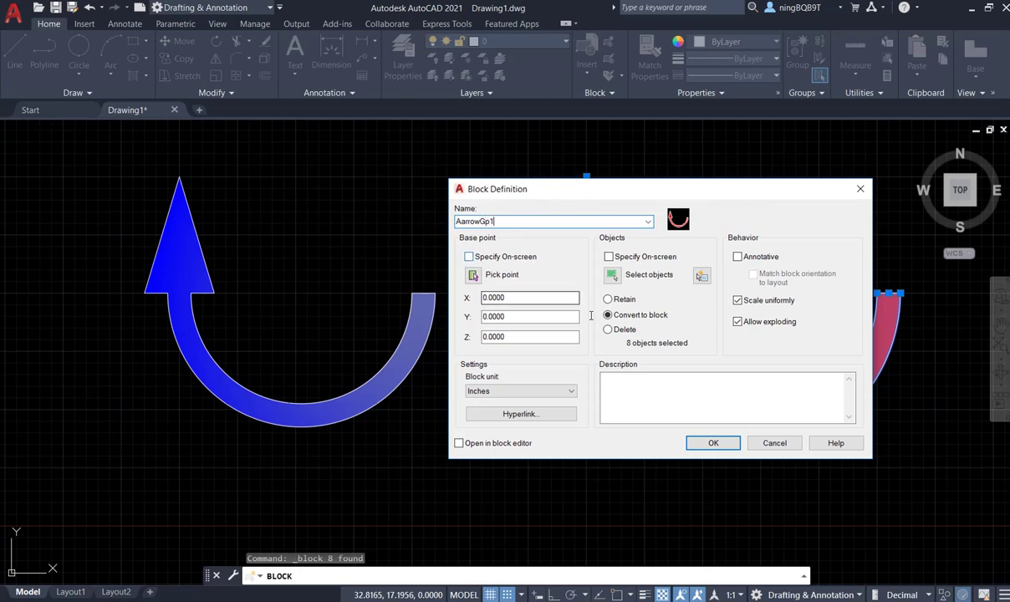
left_click(713, 443)
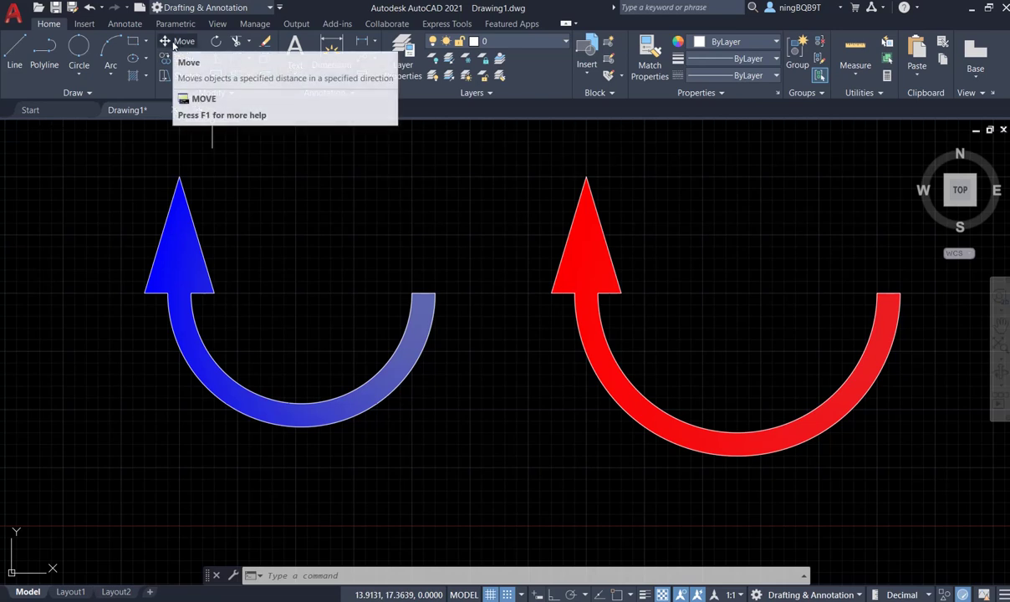
Move the red arrow block leftward from its tip point, next to the blue arrow
left_click(184, 44)
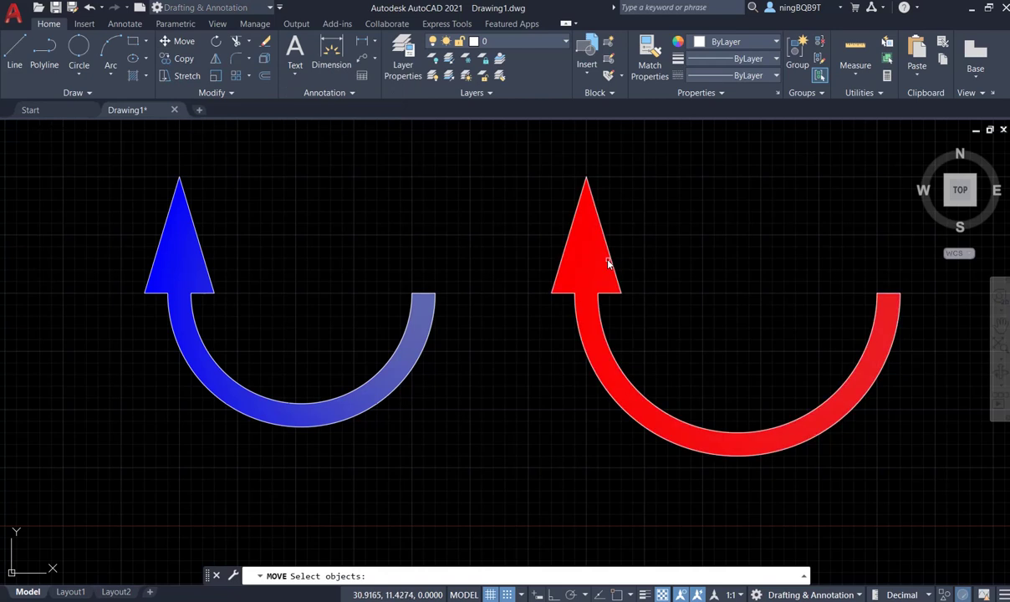
left_click(610, 262)
key("Return")
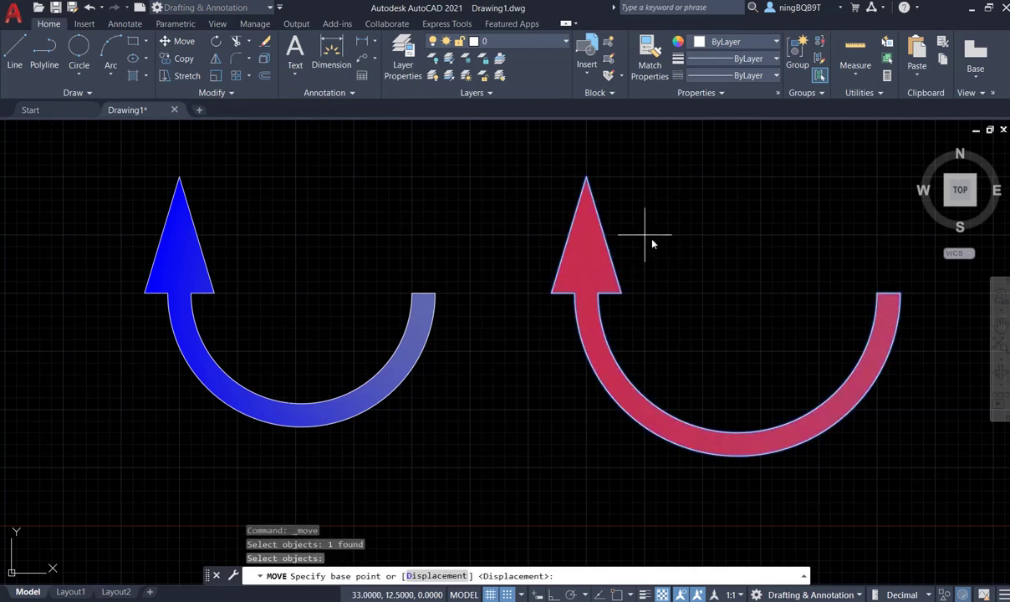
left_click(585, 178)
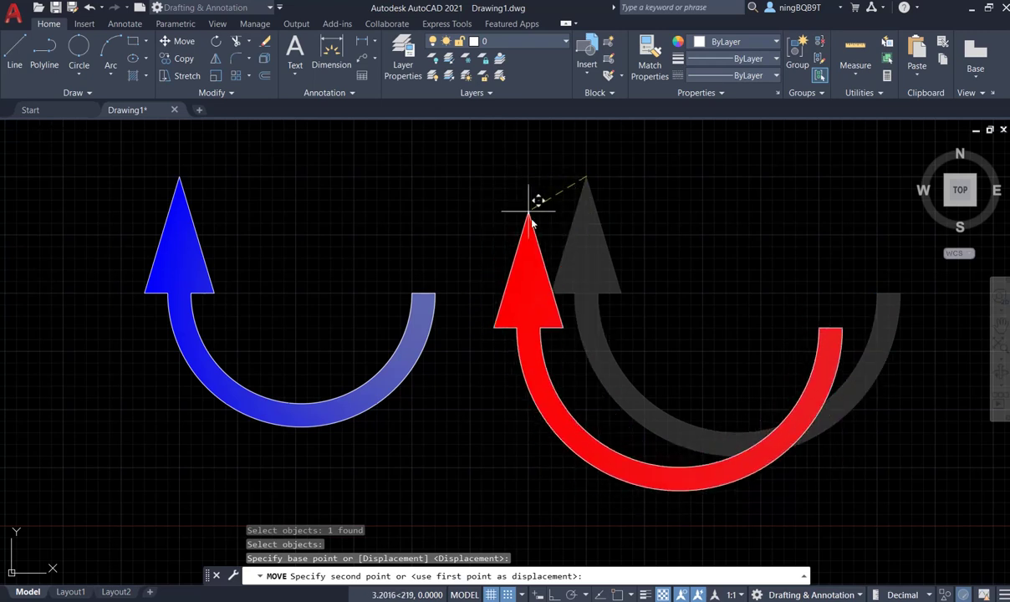
left_click(497, 165)
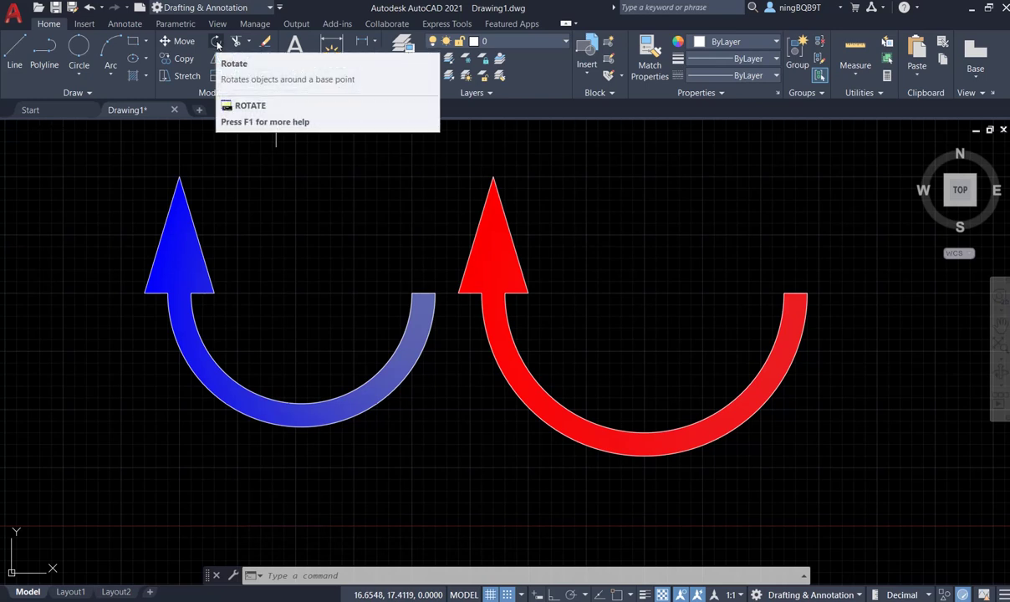
Rotate the red arrow block about its arc's upper right end until the head points left
left_click(216, 42)
left_click(511, 282)
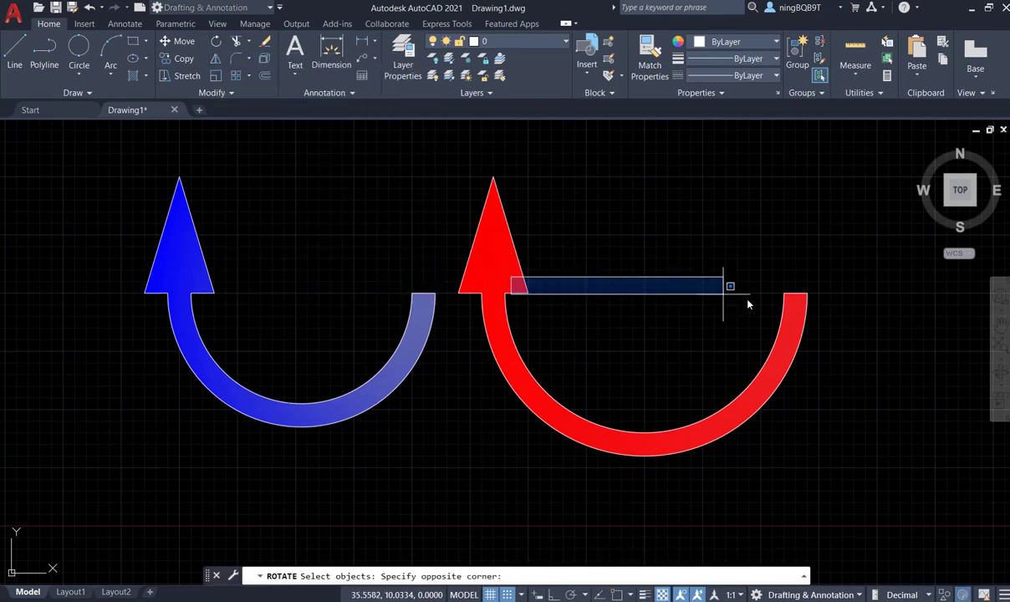
left_click(494, 297)
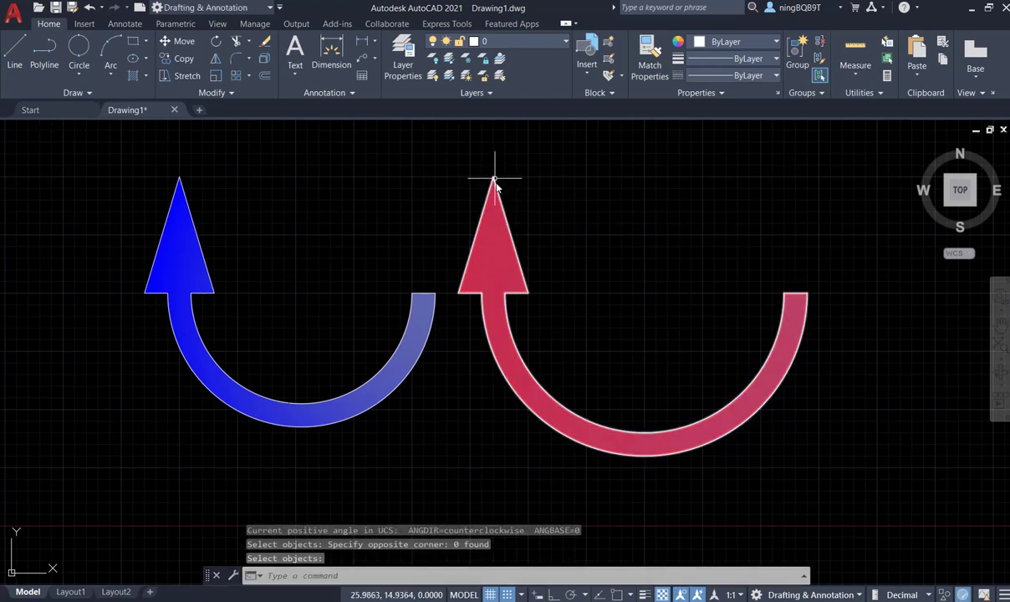
left_click(216, 42)
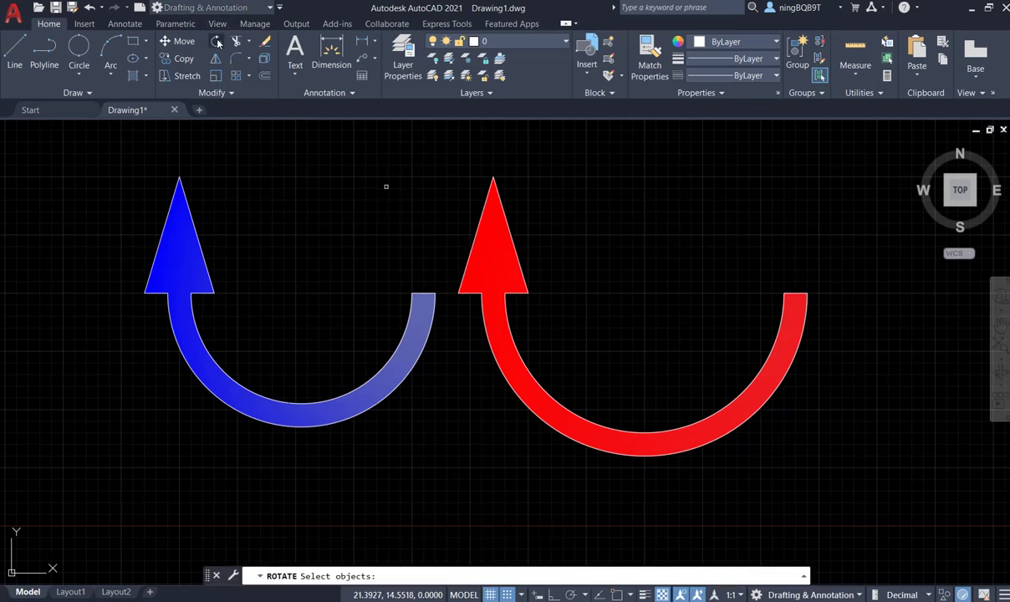
left_click(498, 263)
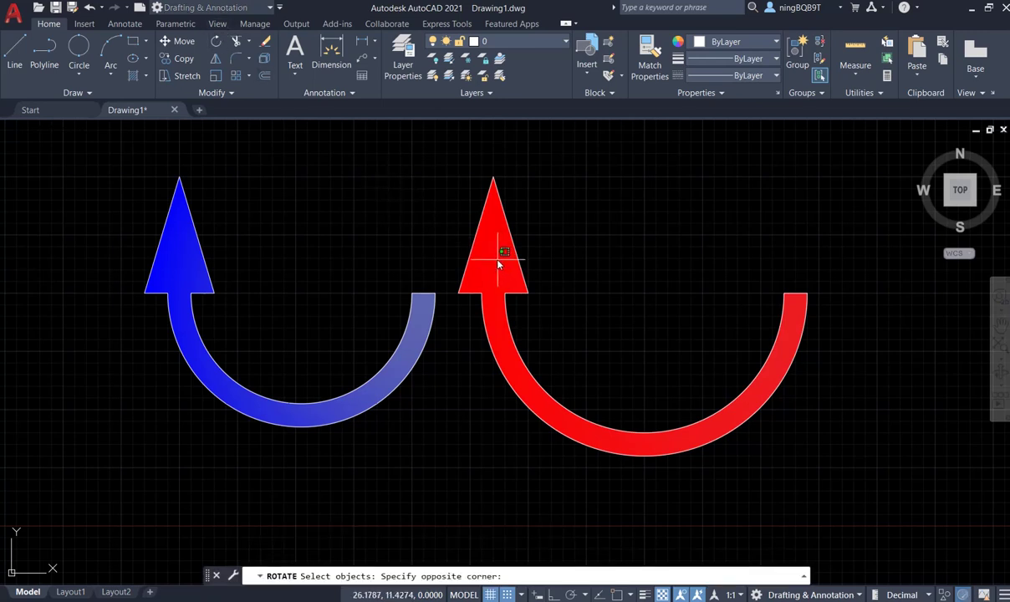
left_click(526, 298)
left_click(525, 293)
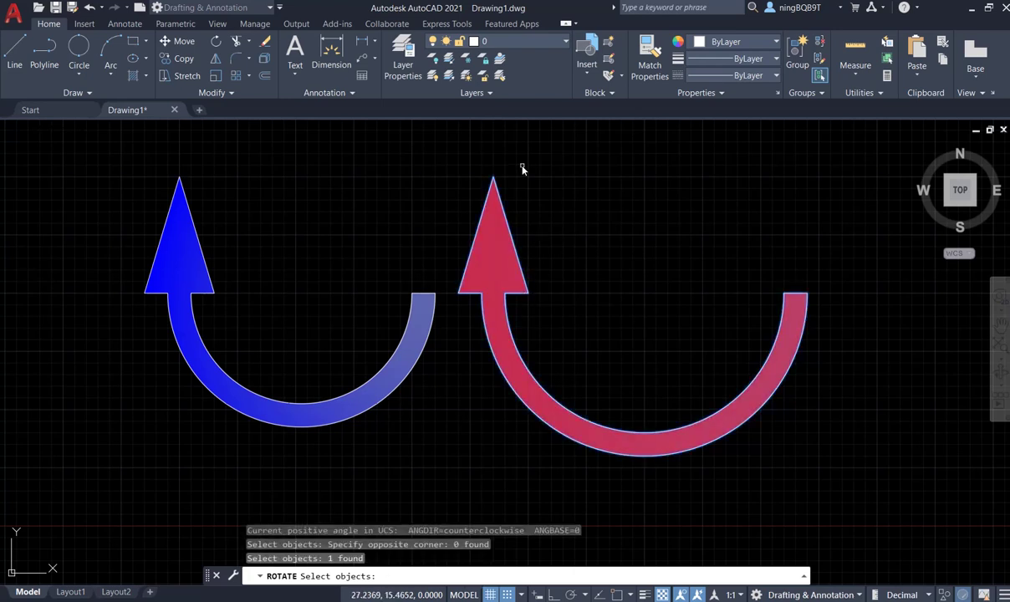
key("Return")
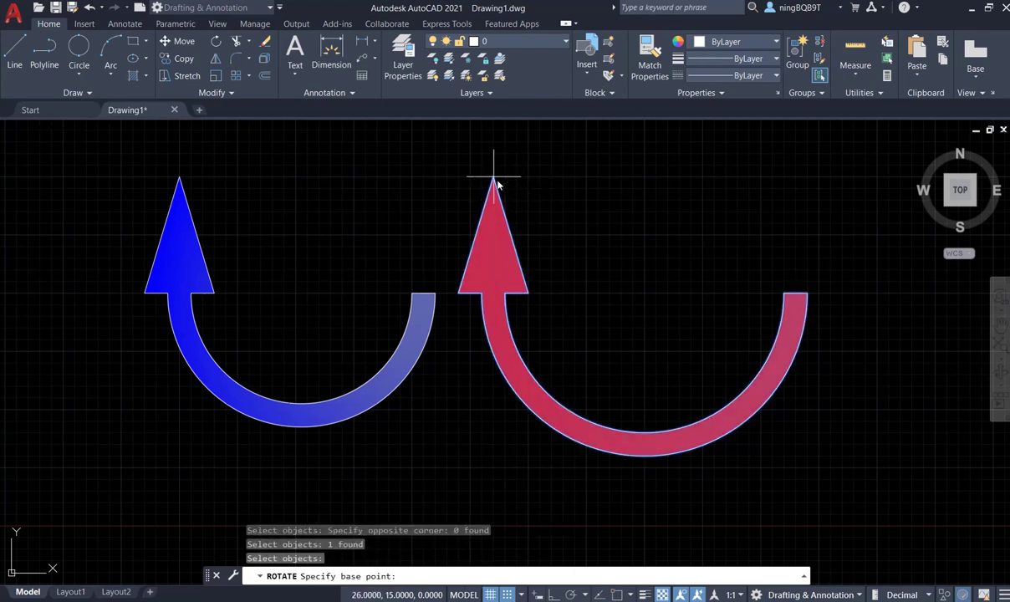
left_click(796, 295)
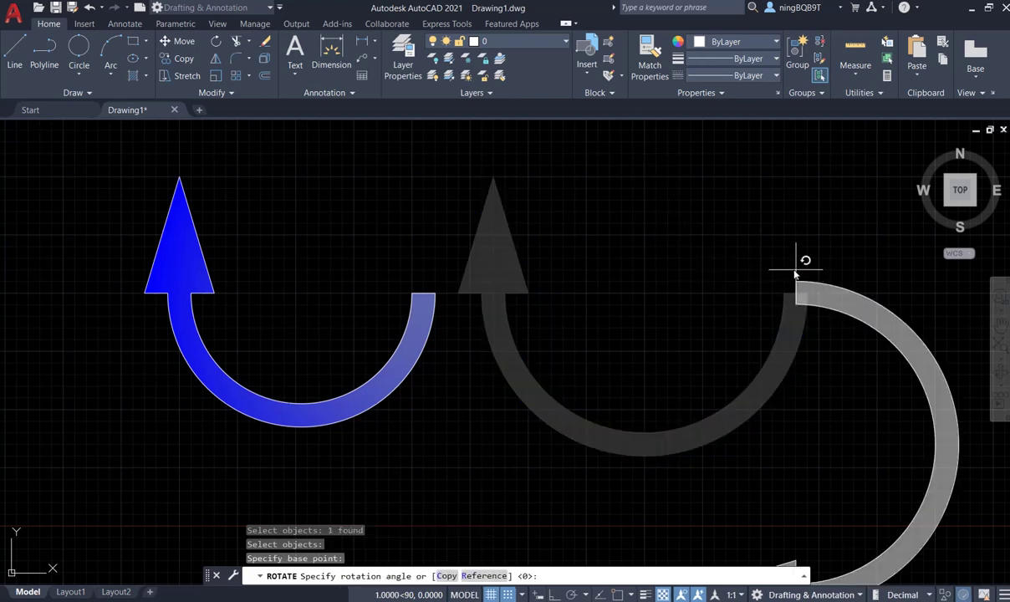
scroll(792, 276, "down", 2)
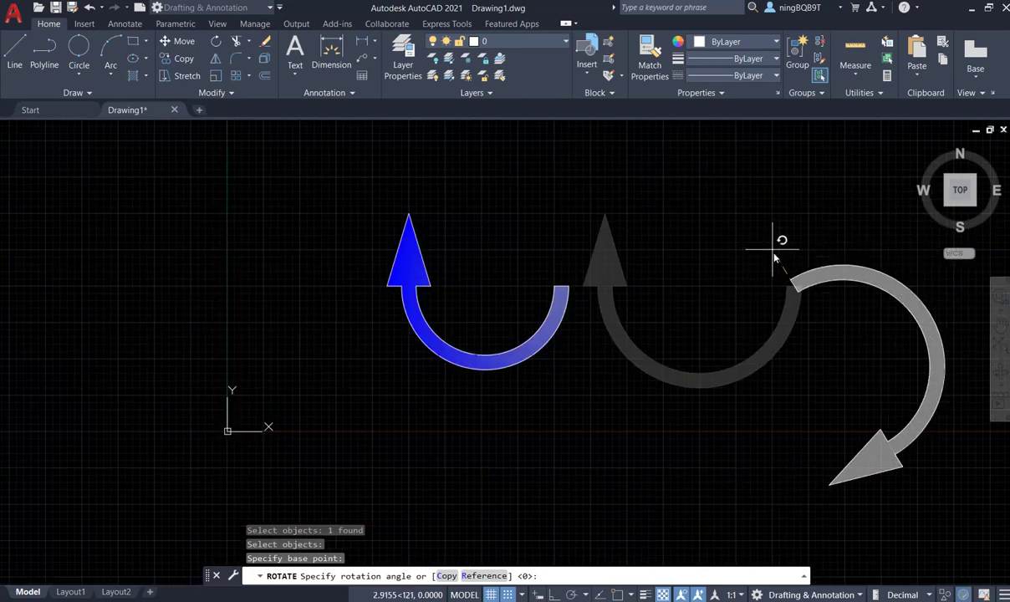
left_click(796, 253)
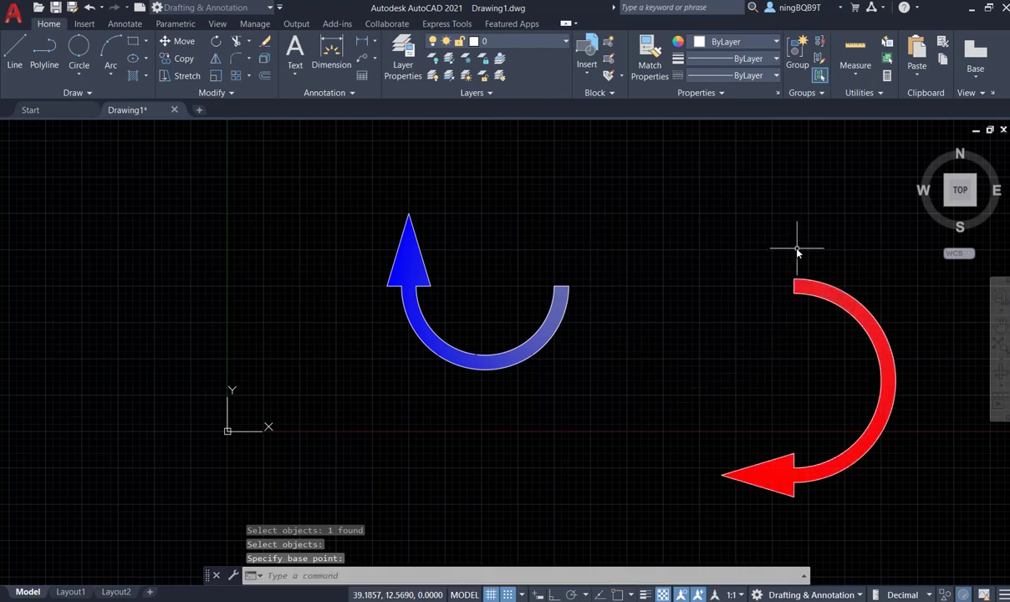
scroll(432, 290, "down", 2)
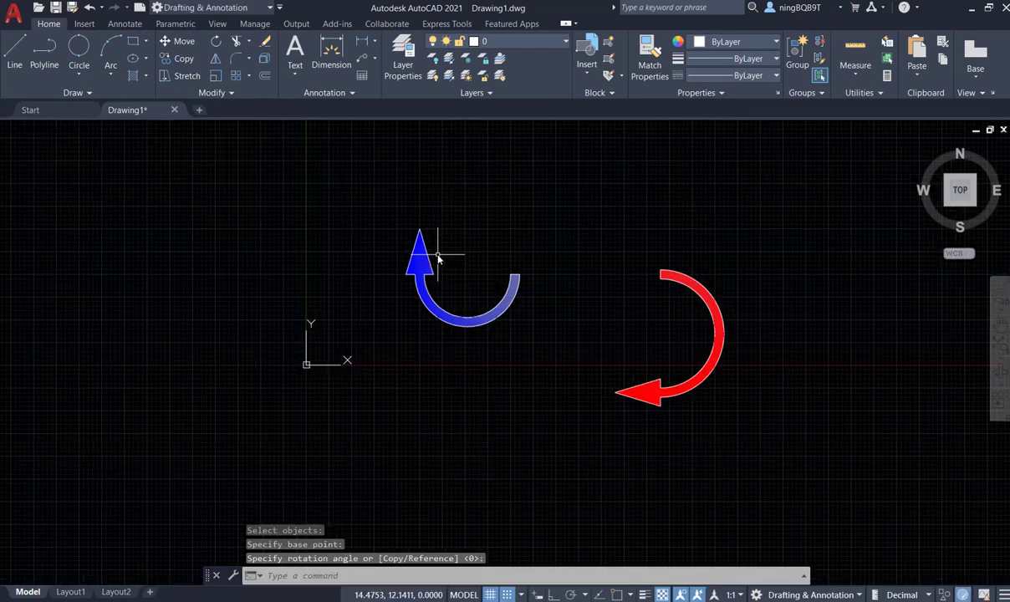
scroll(514, 341, "up", 2)
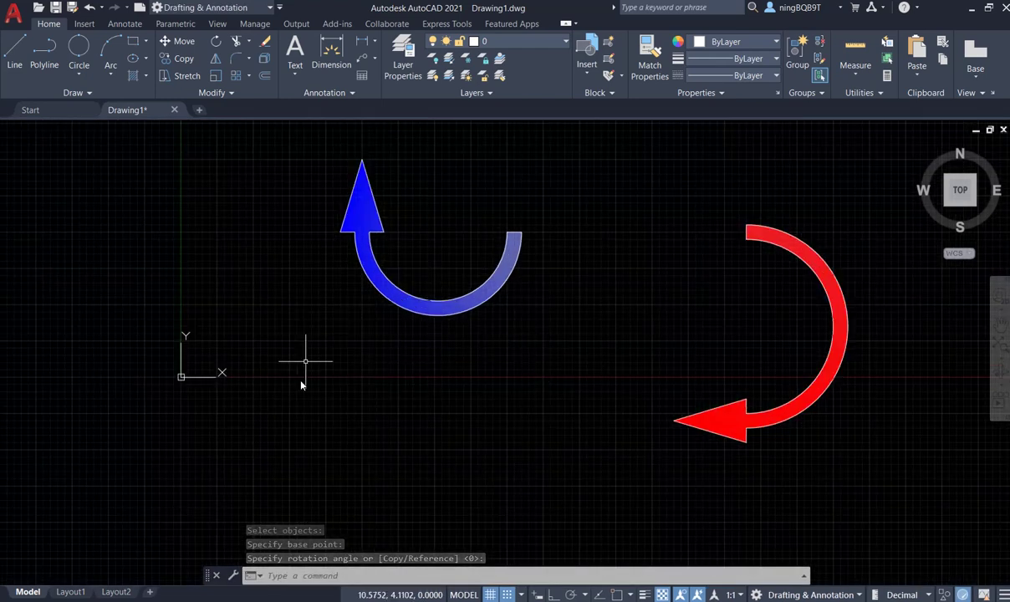